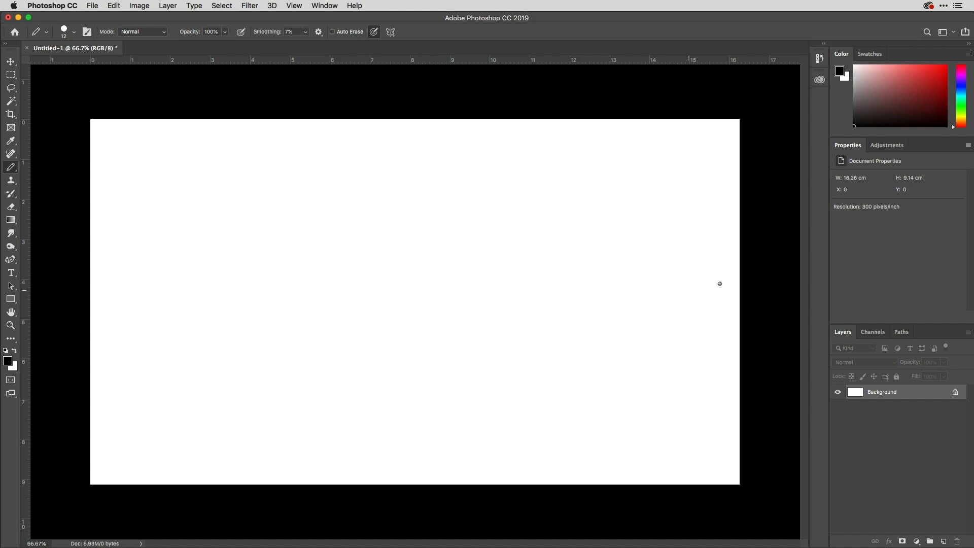
Step: Add a new layer above the background and check the pencil's smoothing options
click(943, 541)
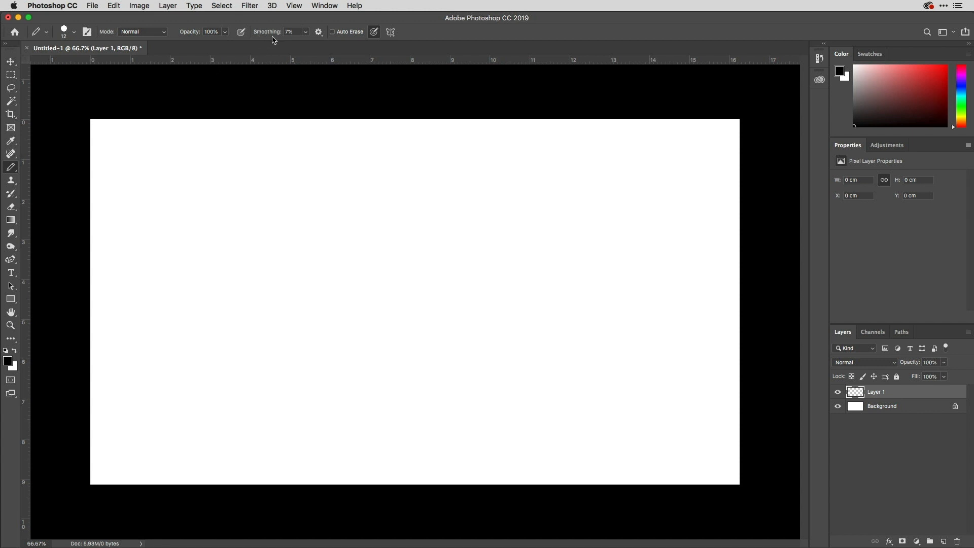
click(317, 32)
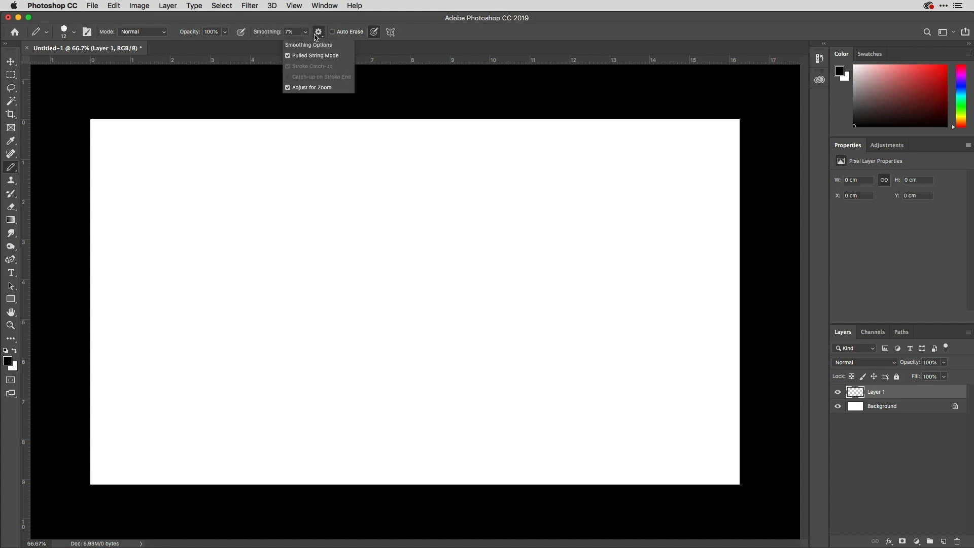
click(319, 24)
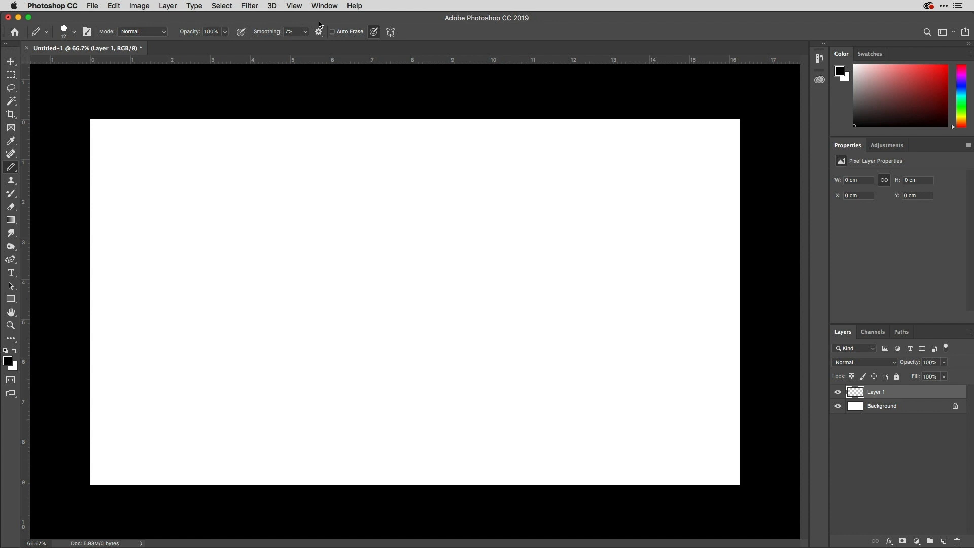
Step: Set up a Mandala paint symmetry with 6 segments and scale its guide to about 133%, spanning the canvas height
click(390, 32)
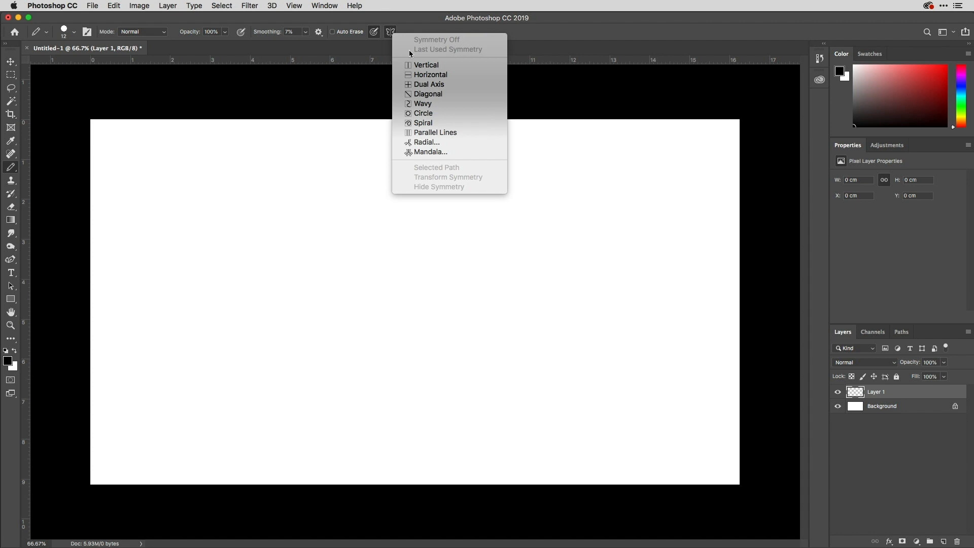
click(436, 152)
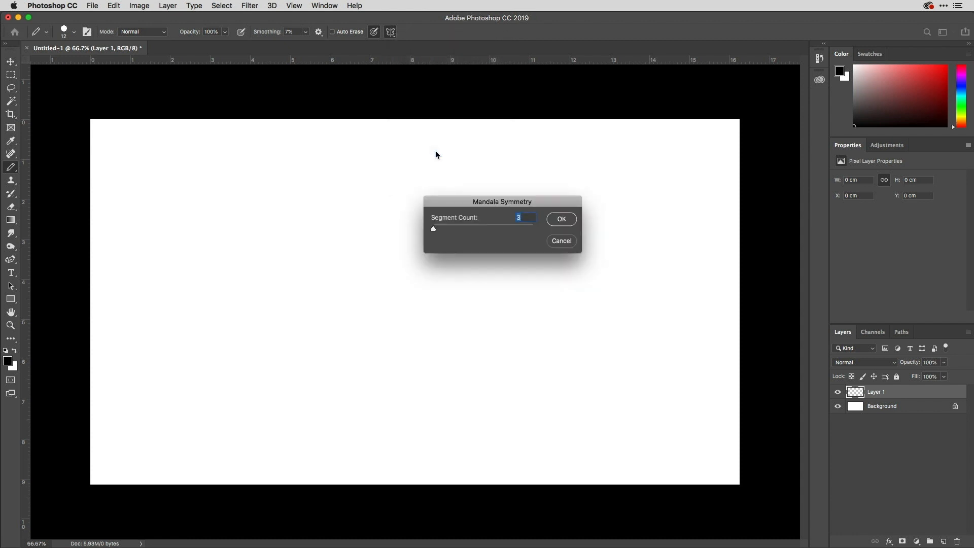
text(6)
click(561, 219)
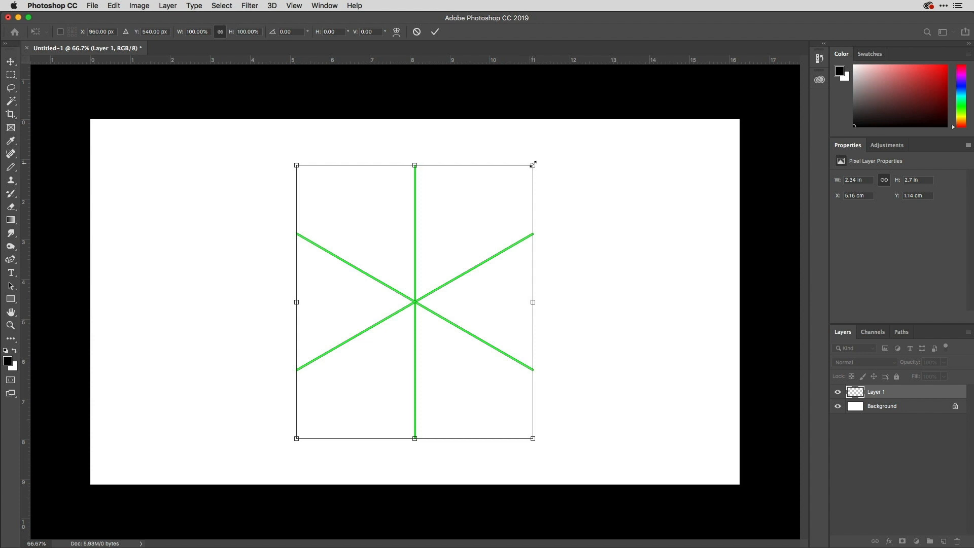
drag(532, 164, 578, 124)
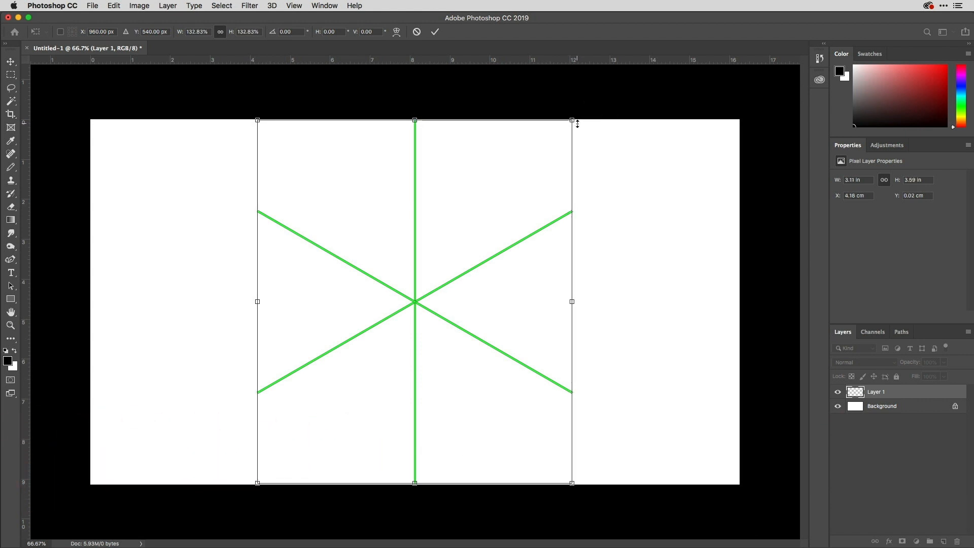
key(Return)
Step: Draw a small black central ring with six leaf-shaped petals around it, about 0.9 by 0.79 in overall
key(b)
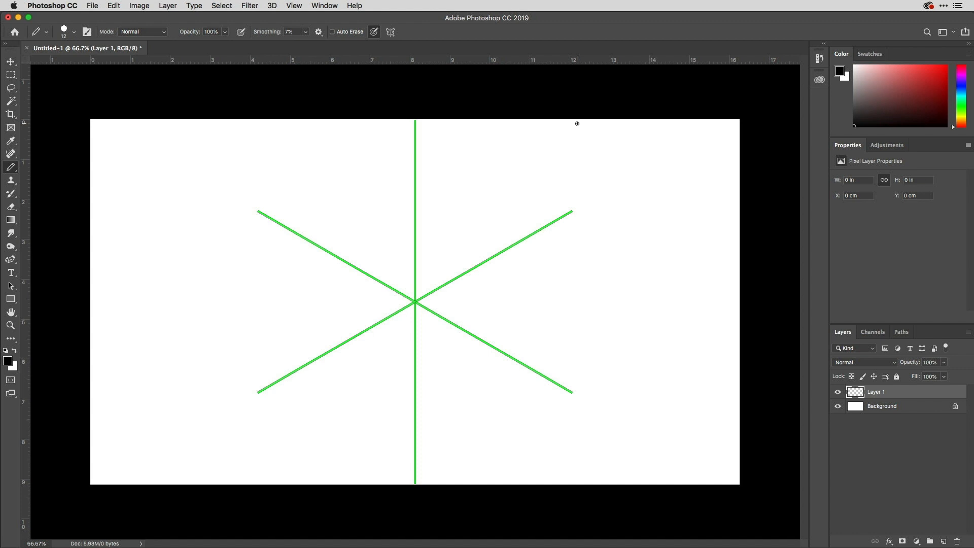
click(414, 278)
click(416, 277)
mouse_move(425, 277)
mouse_down()
mouse_move(419, 292)
mouse_move(441, 274)
mouse_move(440, 282)
mouse_move(430, 274)
mouse_move(437, 260)
mouse_up()
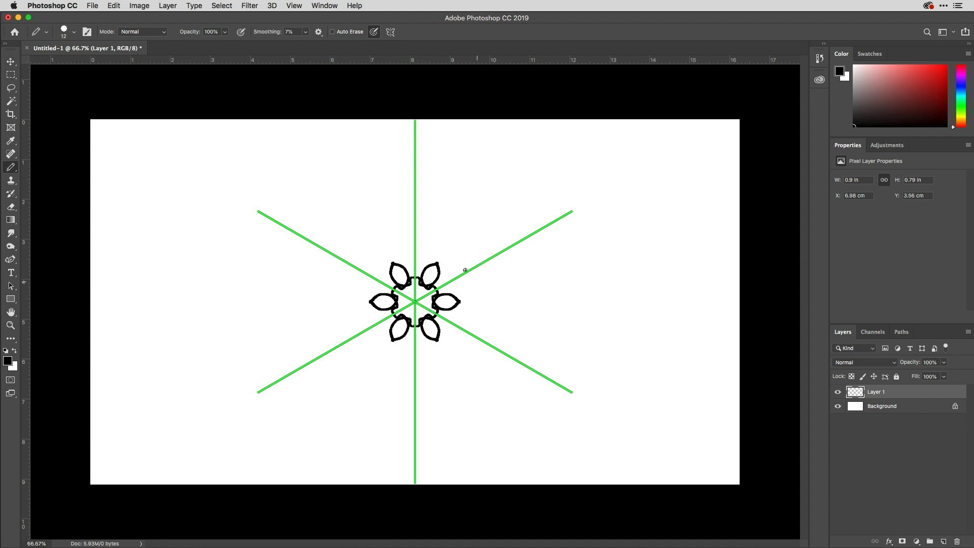
Step: Draw successive rings of pointed and rounded petals outward to about 1.71 by 1.95 in, undoing the extra stroke beyond them
drag(439, 268, 475, 267)
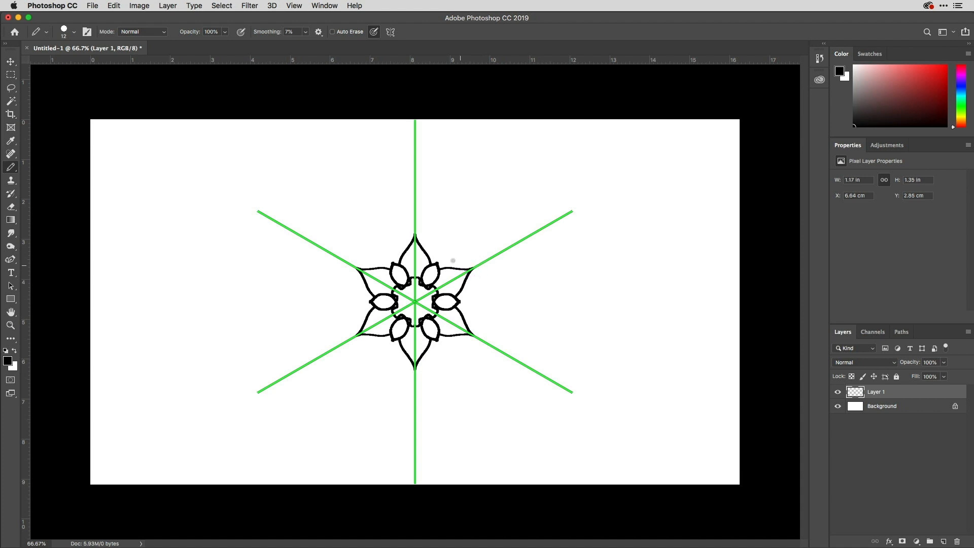
drag(429, 252, 459, 233)
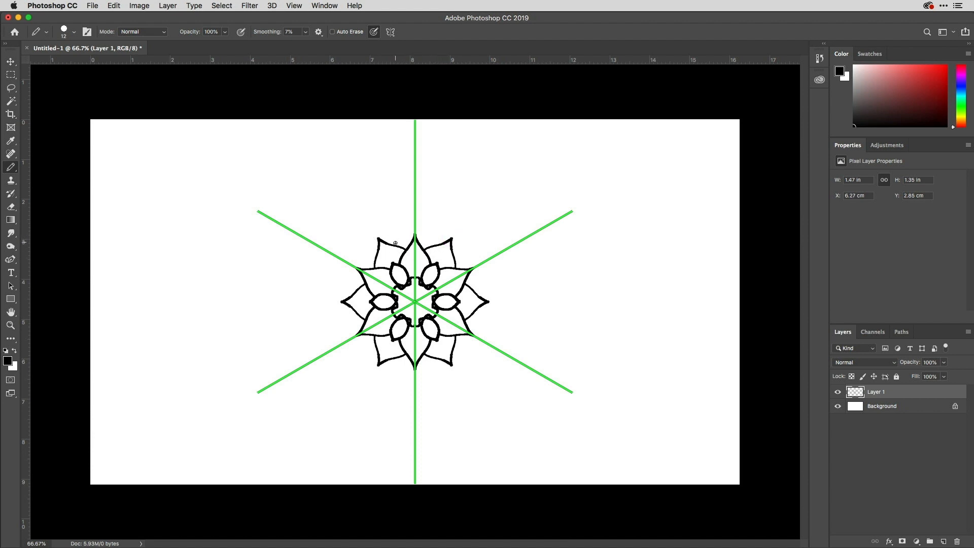
mouse_move(389, 244)
mouse_down()
mouse_move(401, 232)
mouse_move(414, 236)
mouse_up()
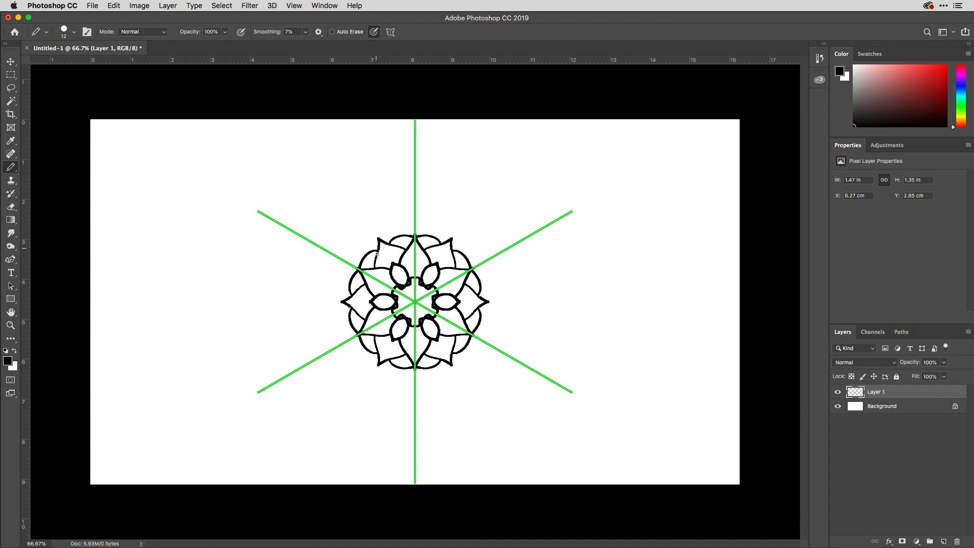
drag(330, 252, 377, 250)
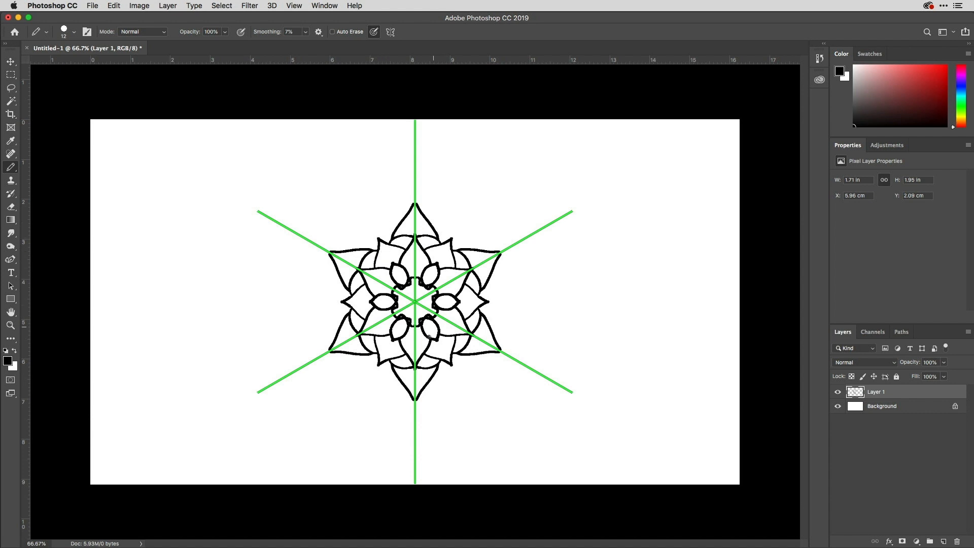
mouse_move(299, 206)
mouse_down()
mouse_move(355, 208)
mouse_move(358, 183)
mouse_move(348, 178)
mouse_move(337, 202)
mouse_move(351, 215)
mouse_move(372, 218)
mouse_move(429, 187)
mouse_move(446, 197)
mouse_move(425, 209)
mouse_up()
key(super+z)
Step: Add a layer beneath the line art and paint lime-green strokes inside the outermost petals with a 29 px pencil
super+click(944, 540)
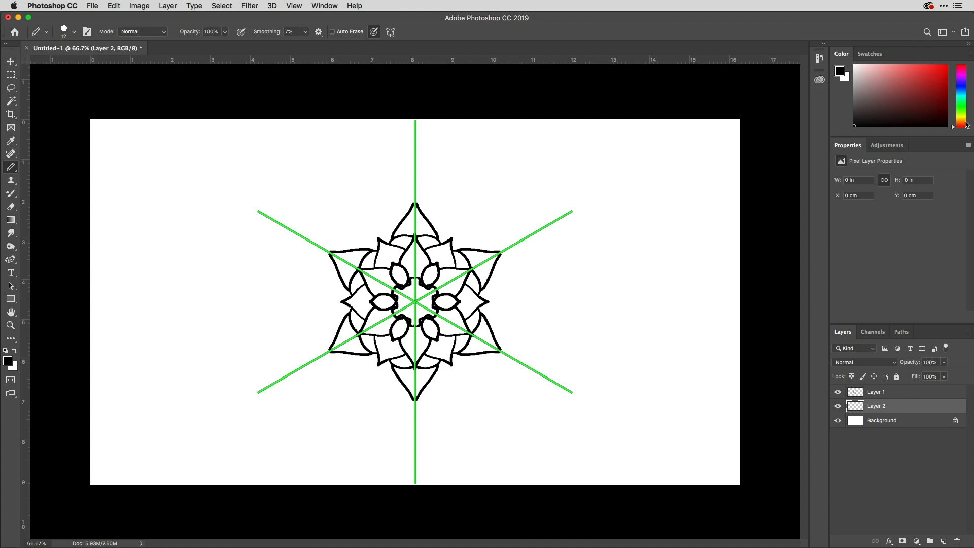
drag(963, 126, 960, 114)
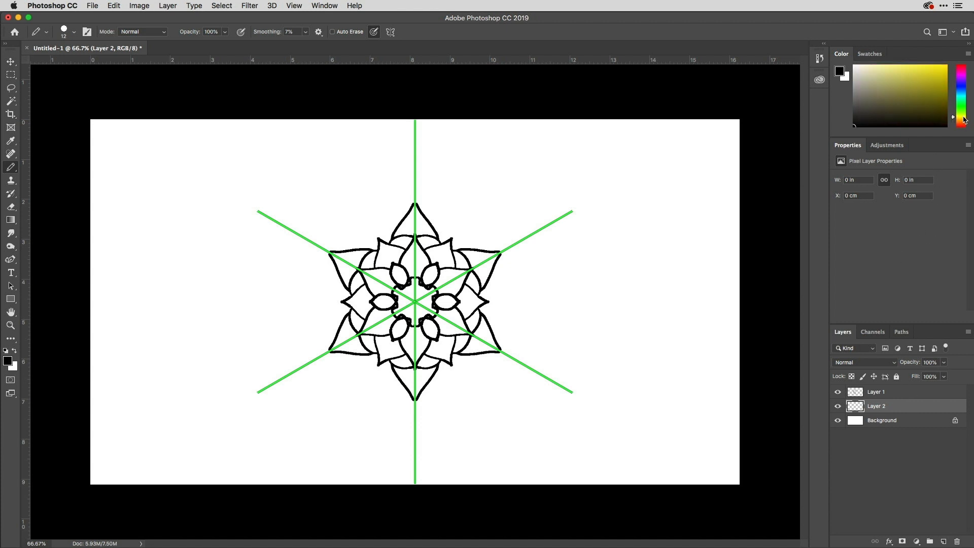
drag(921, 85, 958, 61)
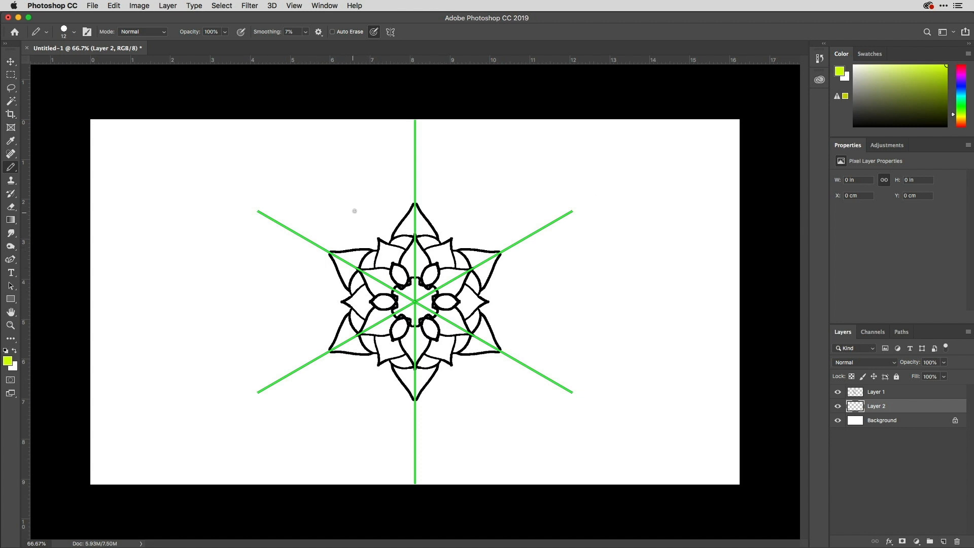
drag(358, 201, 370, 204)
mouse_move(379, 195)
mouse_down()
mouse_move(428, 216)
mouse_move(411, 211)
mouse_move(441, 254)
mouse_move(451, 236)
mouse_move(430, 254)
mouse_move(442, 236)
mouse_up()
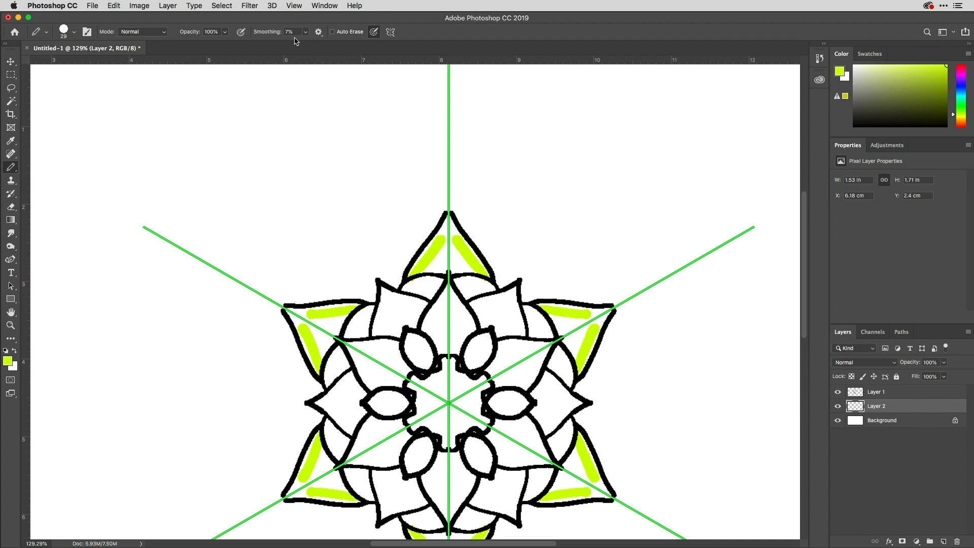
Step: Set the pencil smoothing to 0% and fill the six outermost petals completely with lime green
click(318, 31)
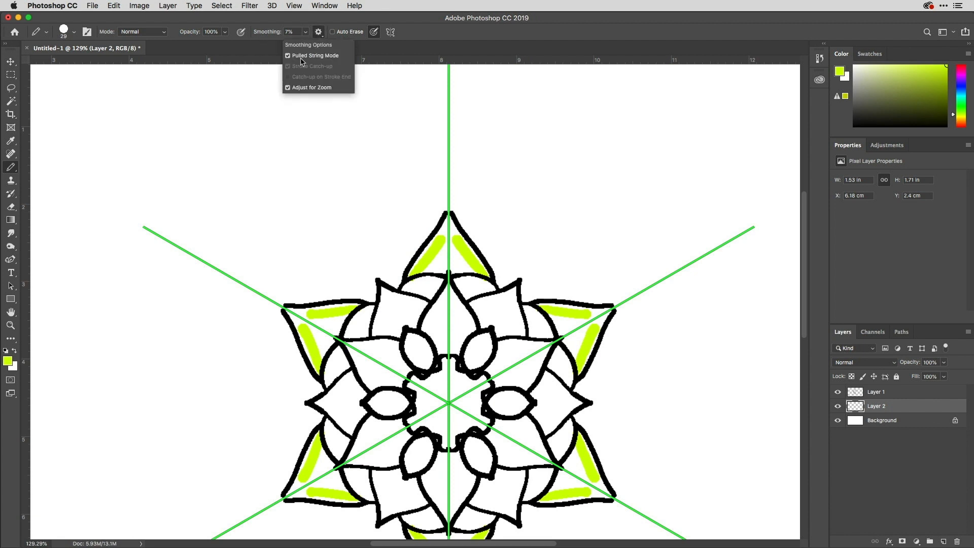
click(288, 20)
click(306, 32)
drag(305, 45, 303, 46)
drag(462, 255, 434, 268)
mouse_move(441, 270)
mouse_down()
mouse_move(447, 215)
mouse_move(414, 264)
mouse_move(446, 231)
mouse_move(471, 256)
mouse_move(459, 250)
mouse_up()
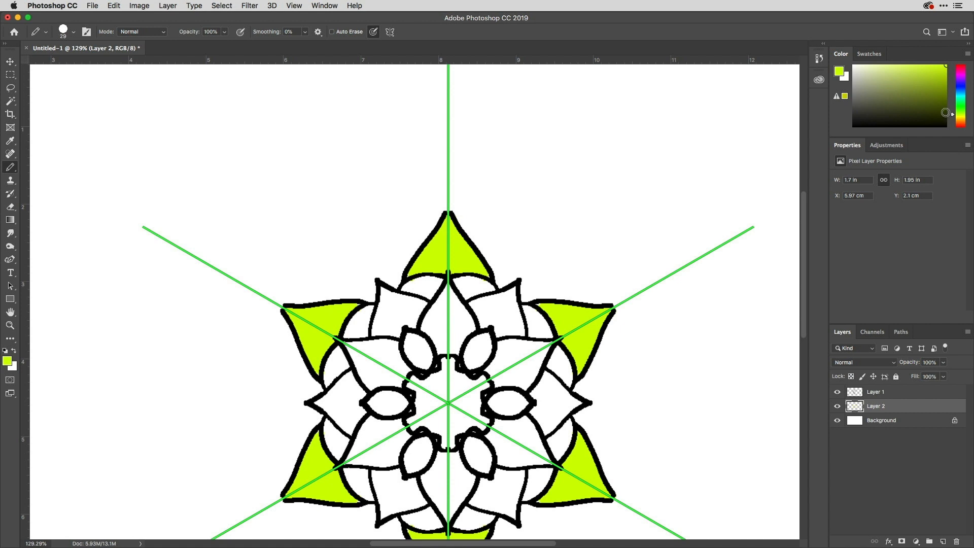
Step: Turn the paint symmetry off to view the whole drawing without guides, and re-enable the last used symmetry
click(390, 31)
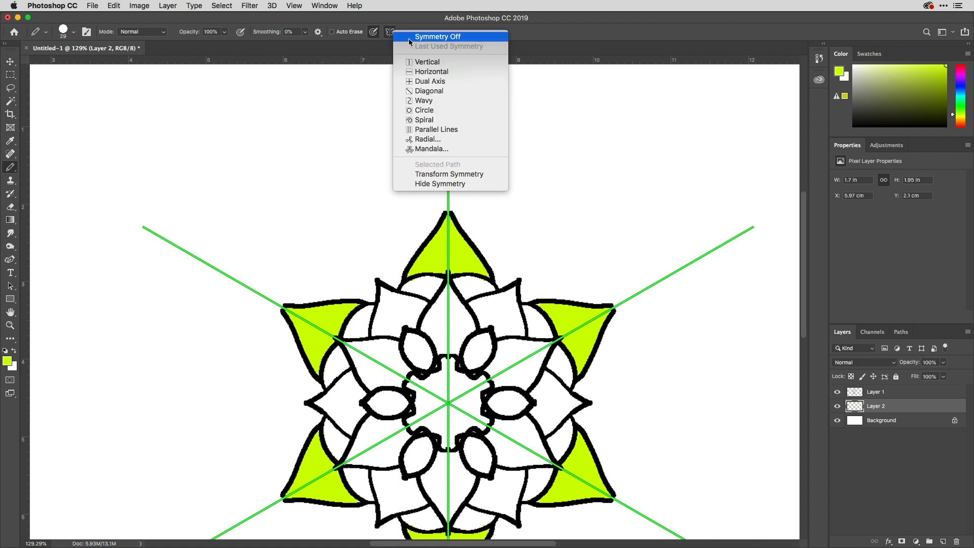
click(429, 39)
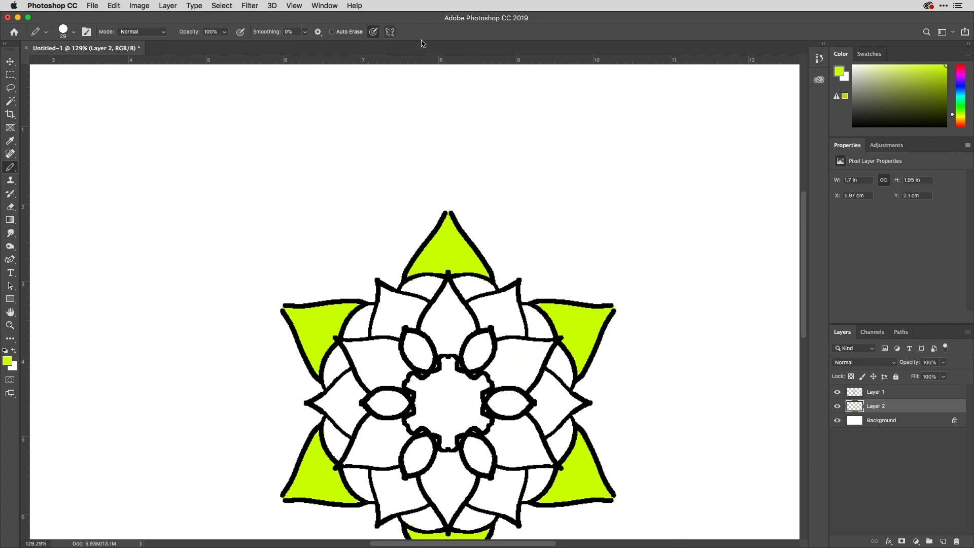
key(super+0)
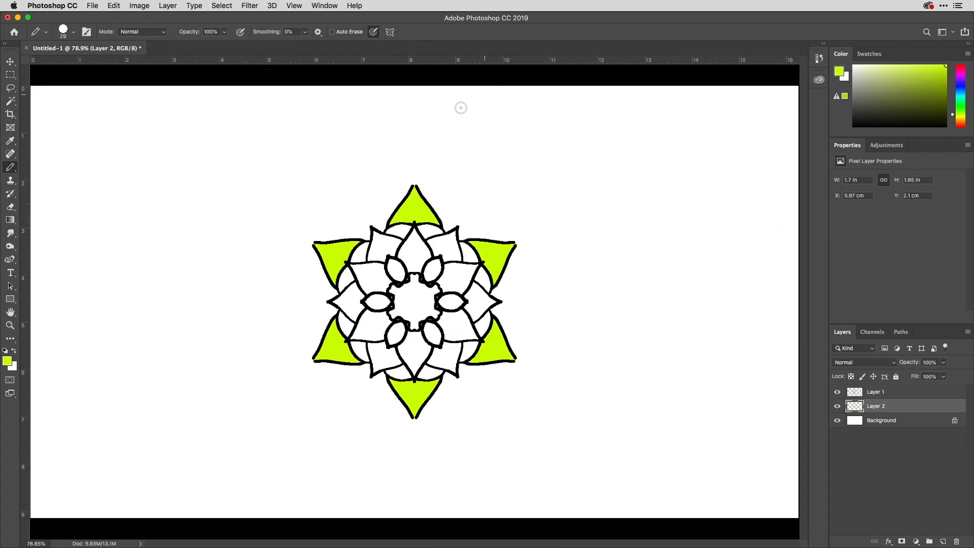
click(389, 32)
click(417, 46)
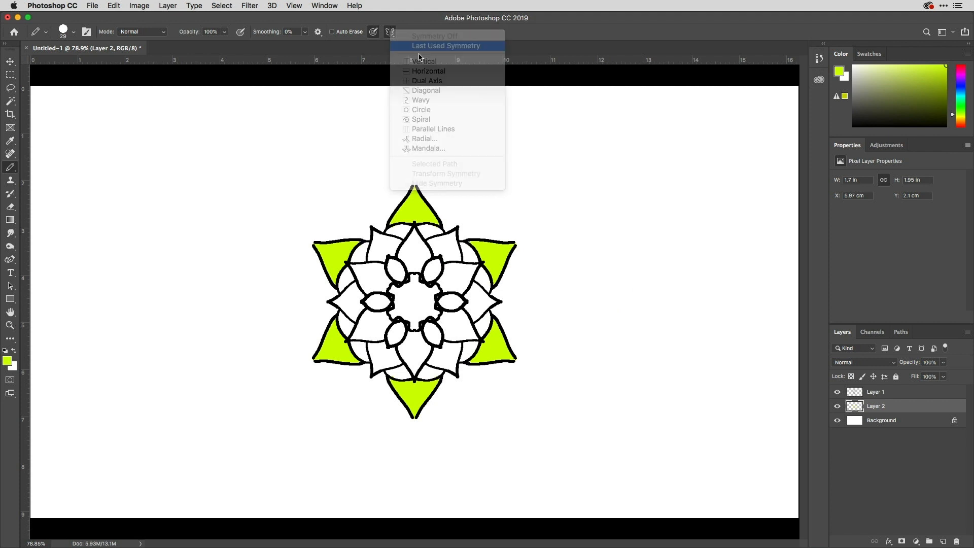